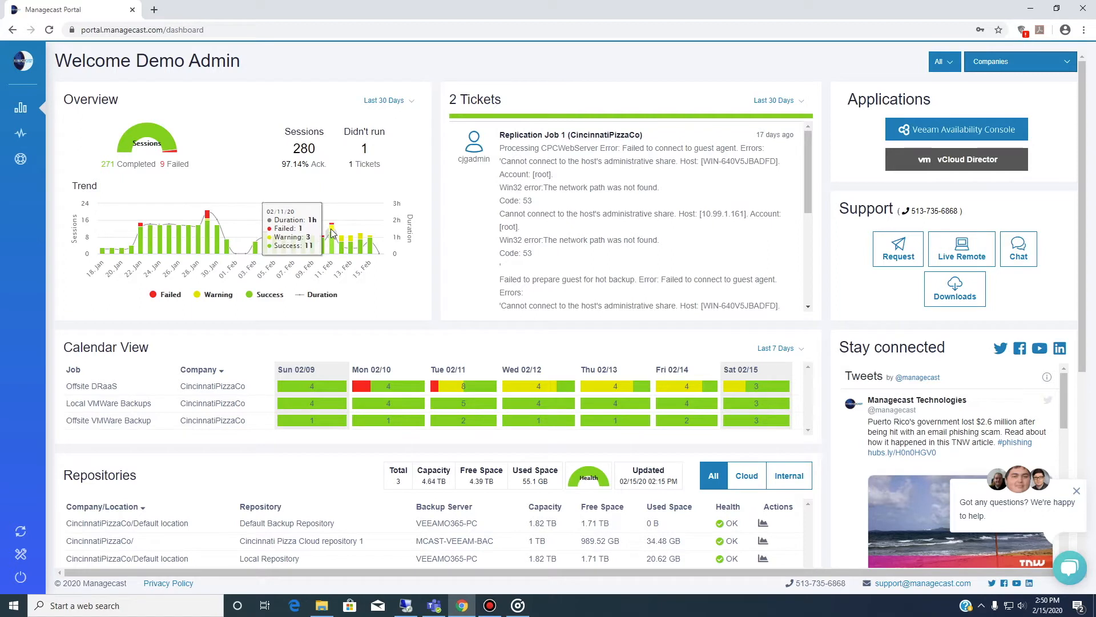
View the Overview trend for Last 90 Days zoomed in on mid-January, and return the period to Last 30 Days
left_click(386, 100)
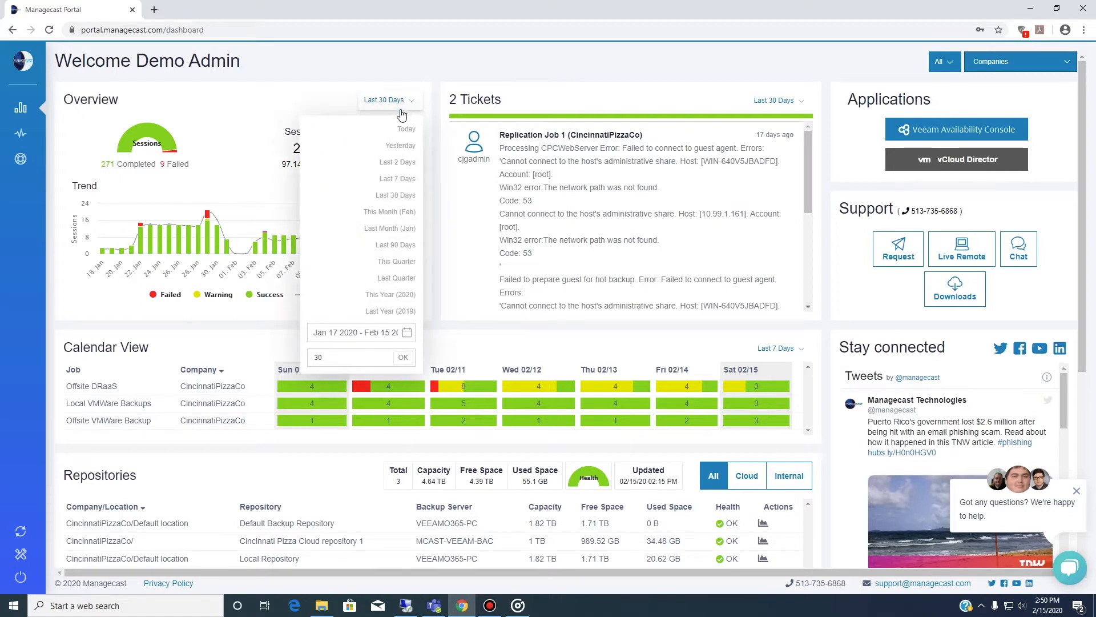
left_click(399, 246)
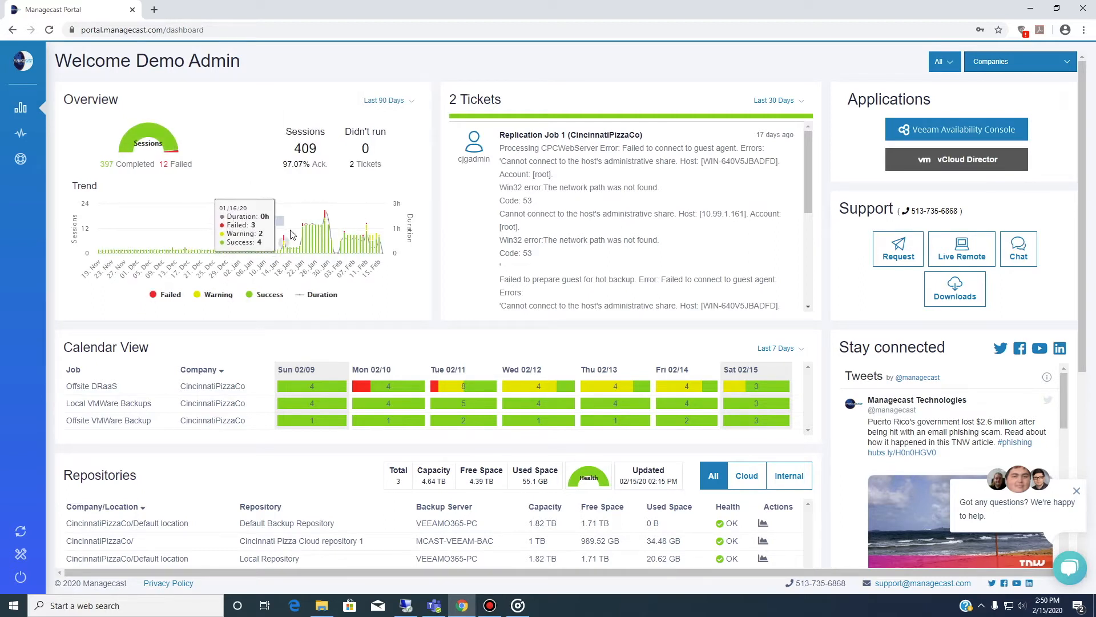
left_click_drag(313, 259, 313, 260)
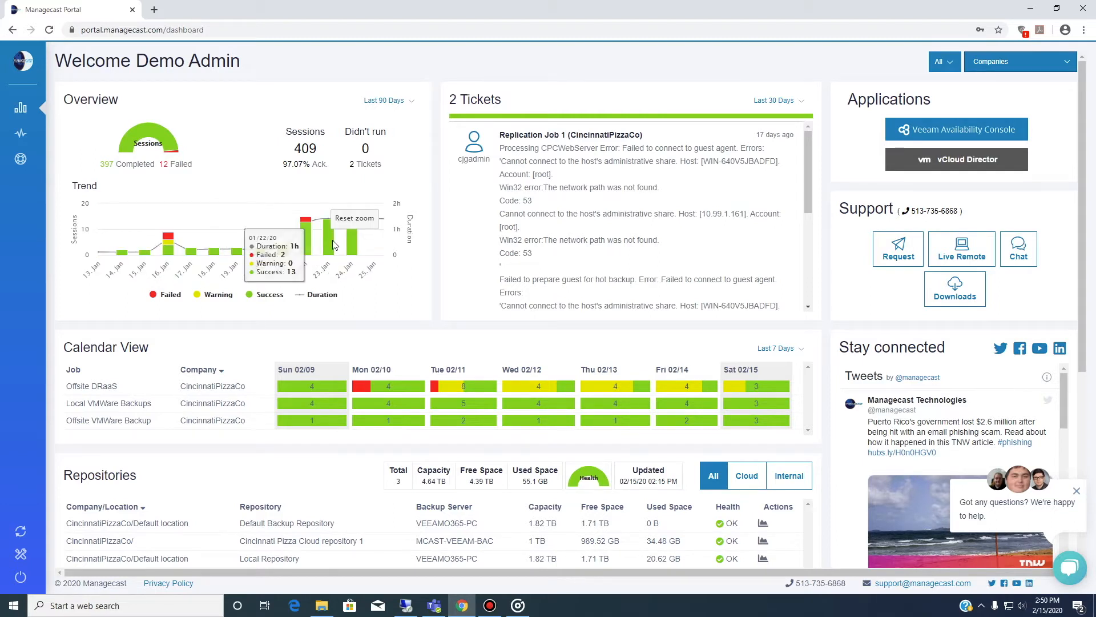
left_click(384, 101)
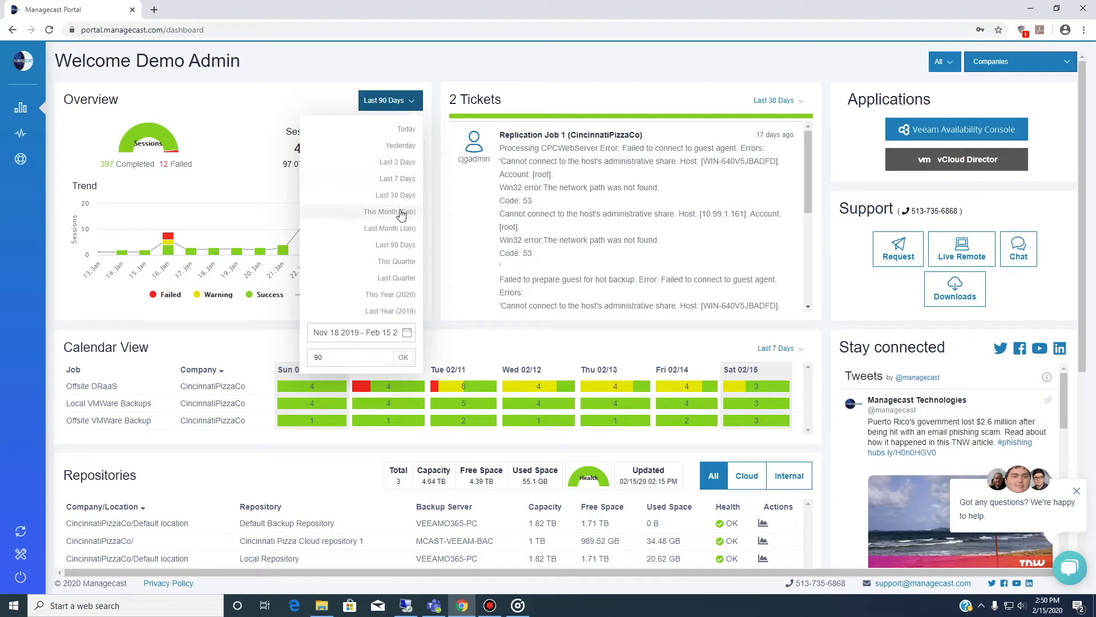
left_click(400, 195)
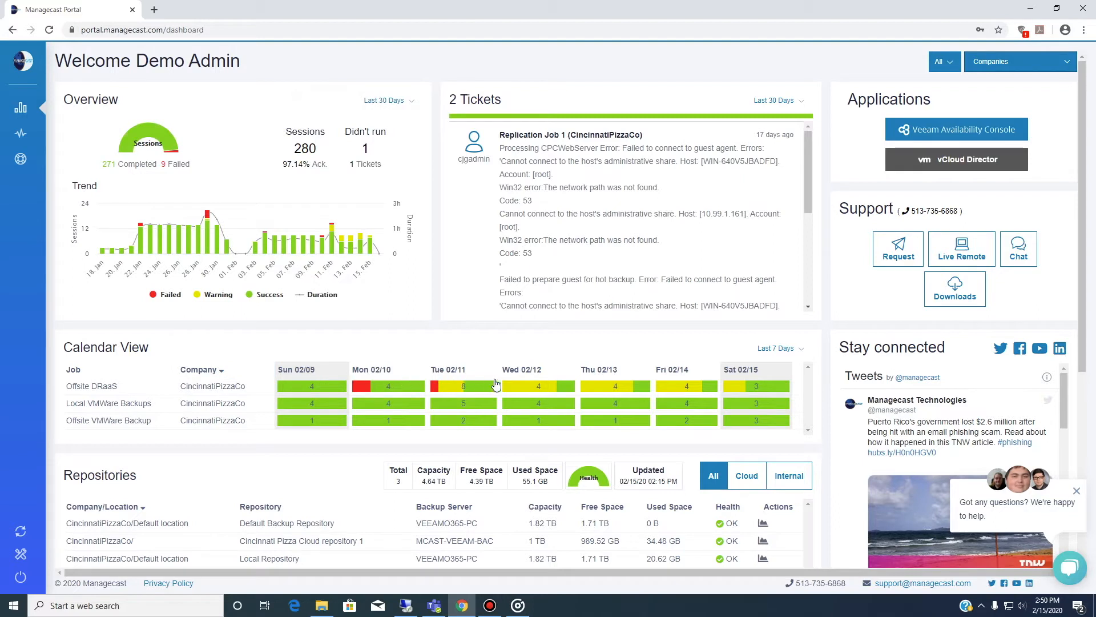
Set the Calendar View to Last 30 Days and check the Offsite DRaaS session breakdowns for 02/15 and 02/11
left_click(776, 348)
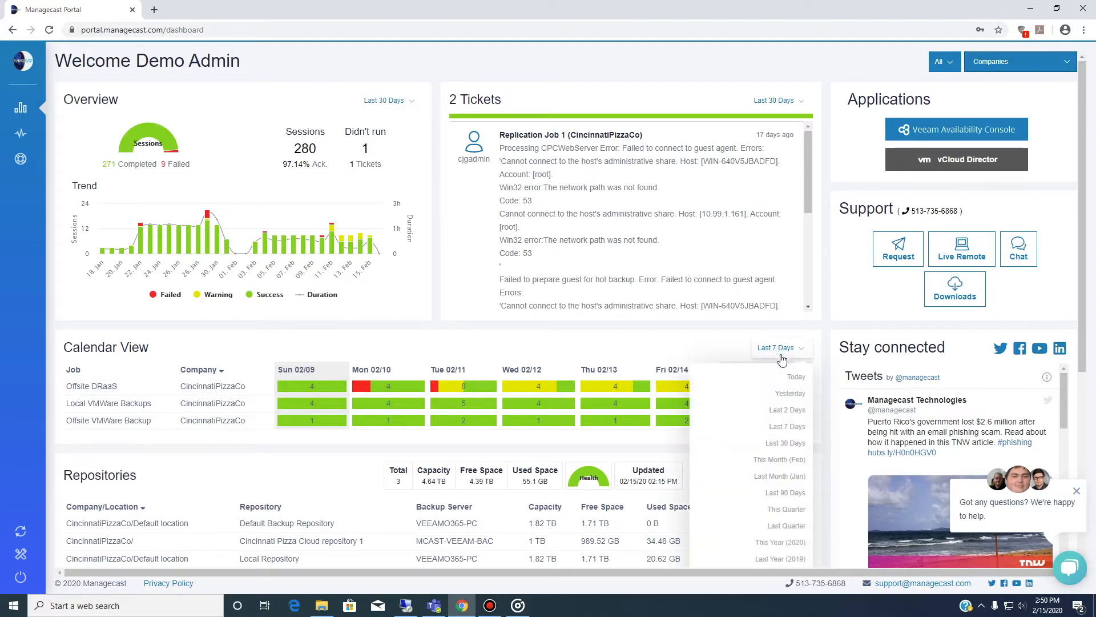
left_click(788, 444)
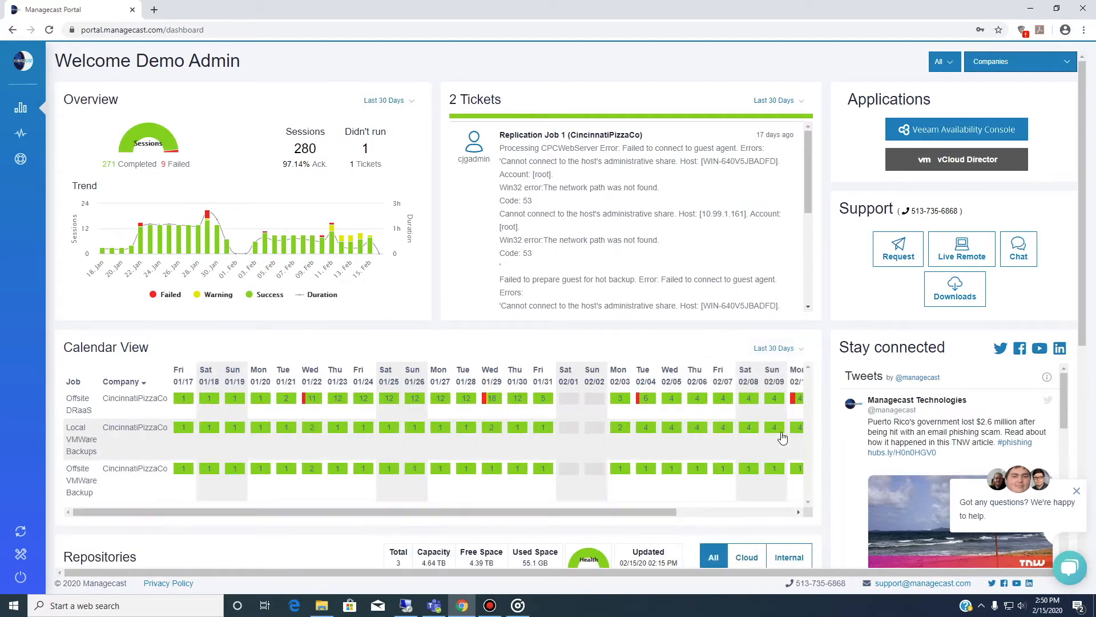
left_click_drag(677, 513, 788, 522)
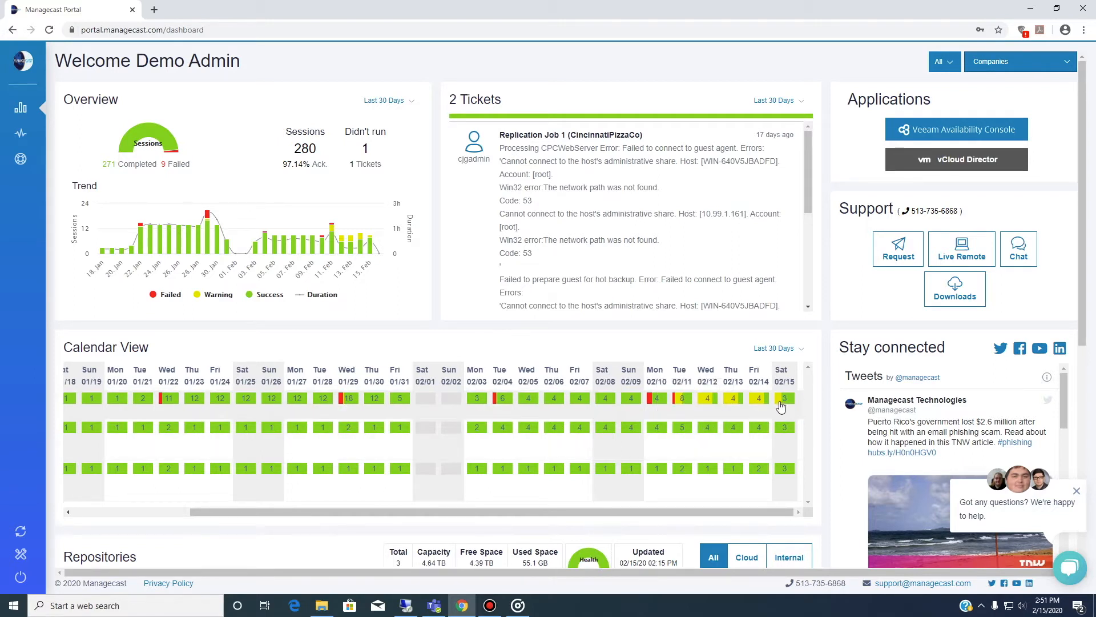
mouse_move(780, 401)
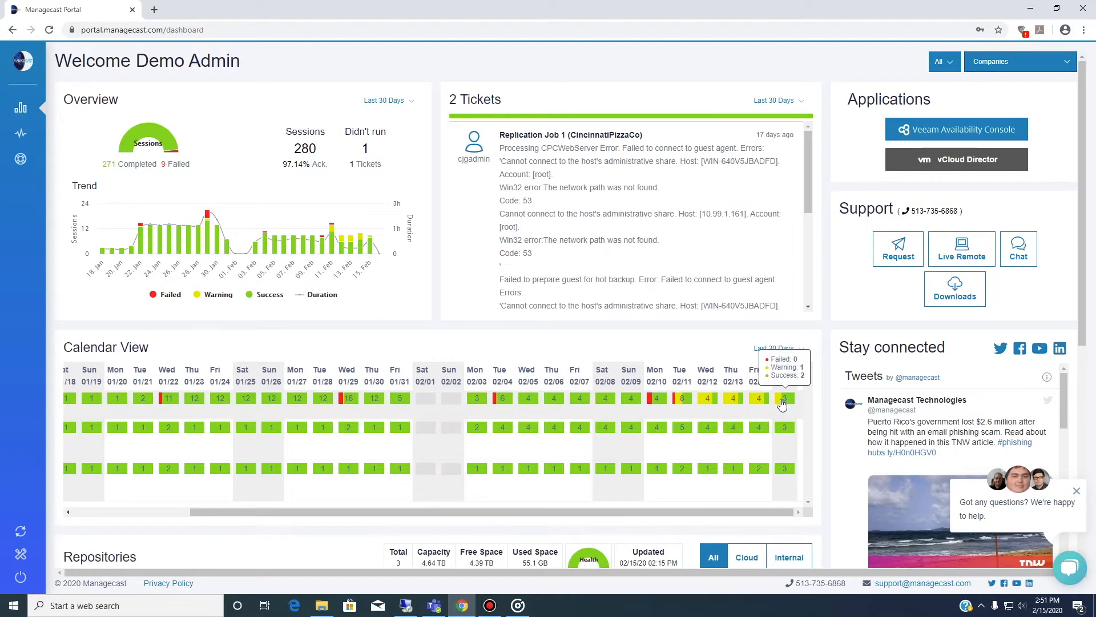
mouse_move(681, 403)
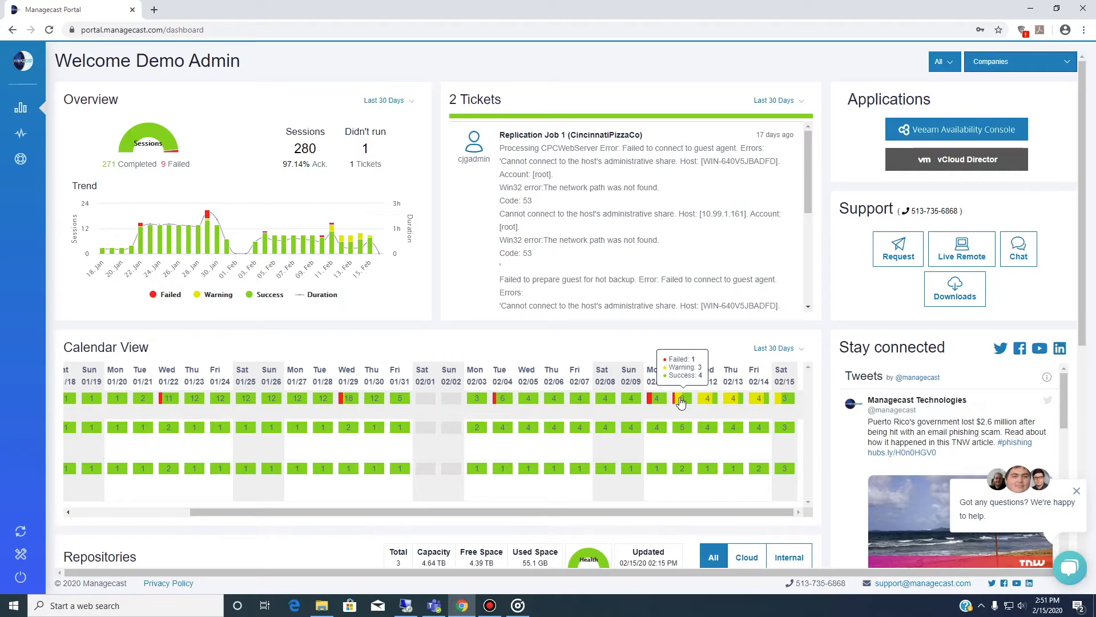
Open the Offsite DRaaS job's sessions for 02/15 and read the note on the warning session
left_click(786, 399)
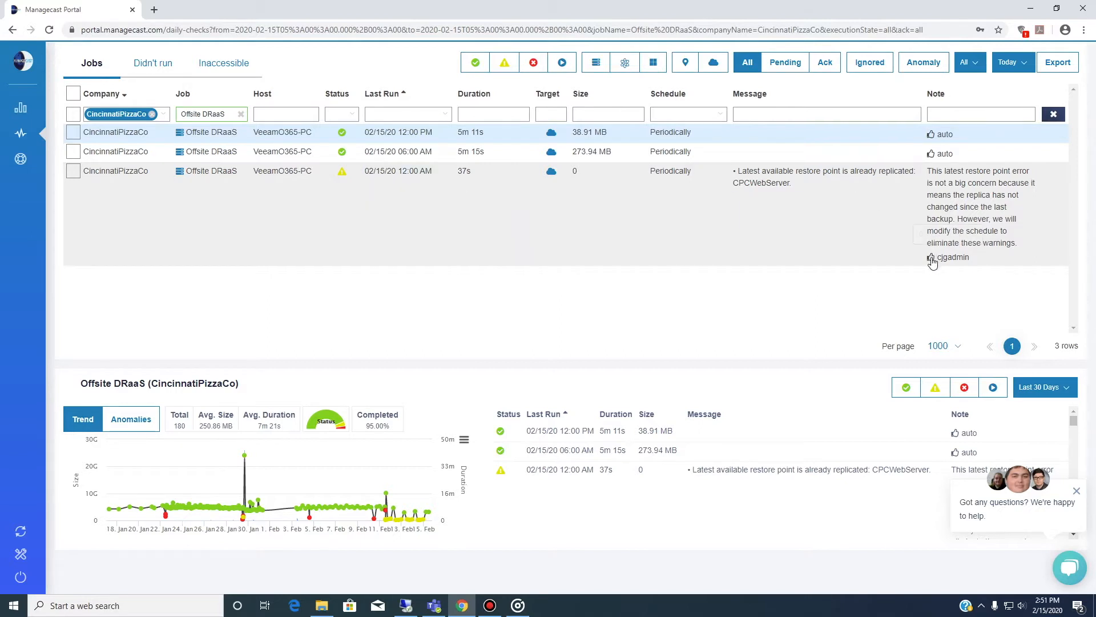
mouse_move(933, 261)
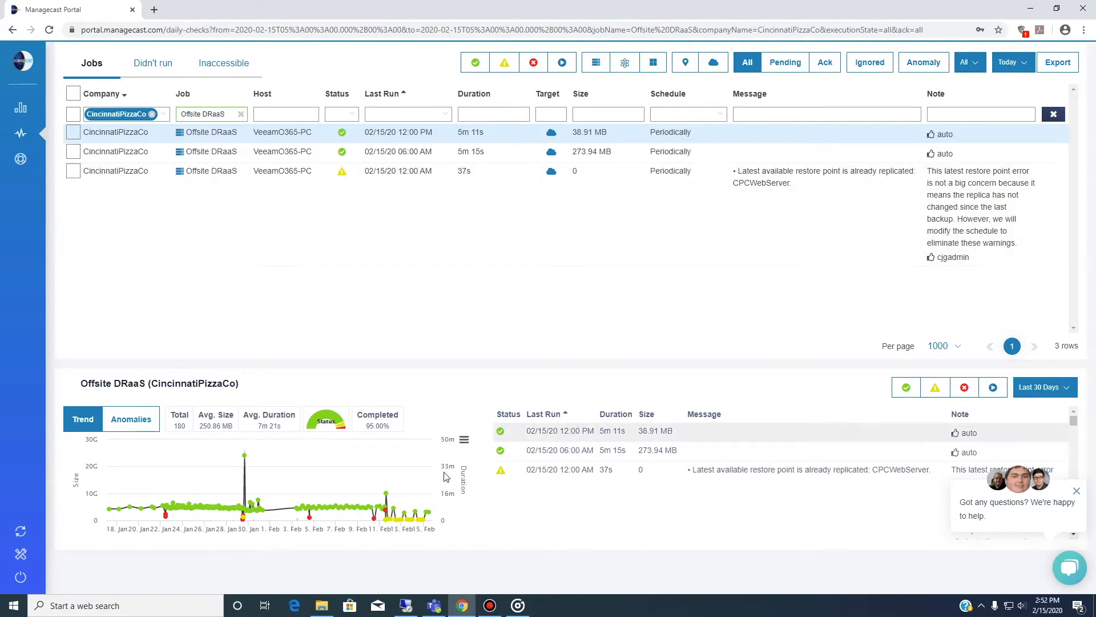
Zoom the Offsite DRaaS trend chart to late January and show the details of the failed 01/29/20 01:20 PM session
left_click_drag(216, 459, 269, 505)
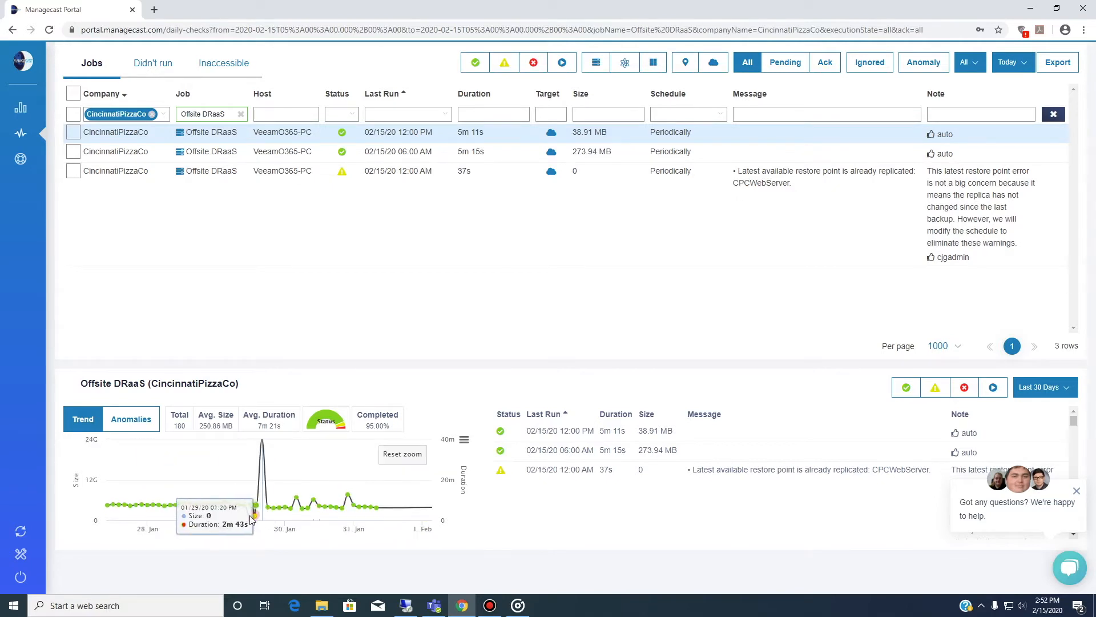
left_click(254, 516)
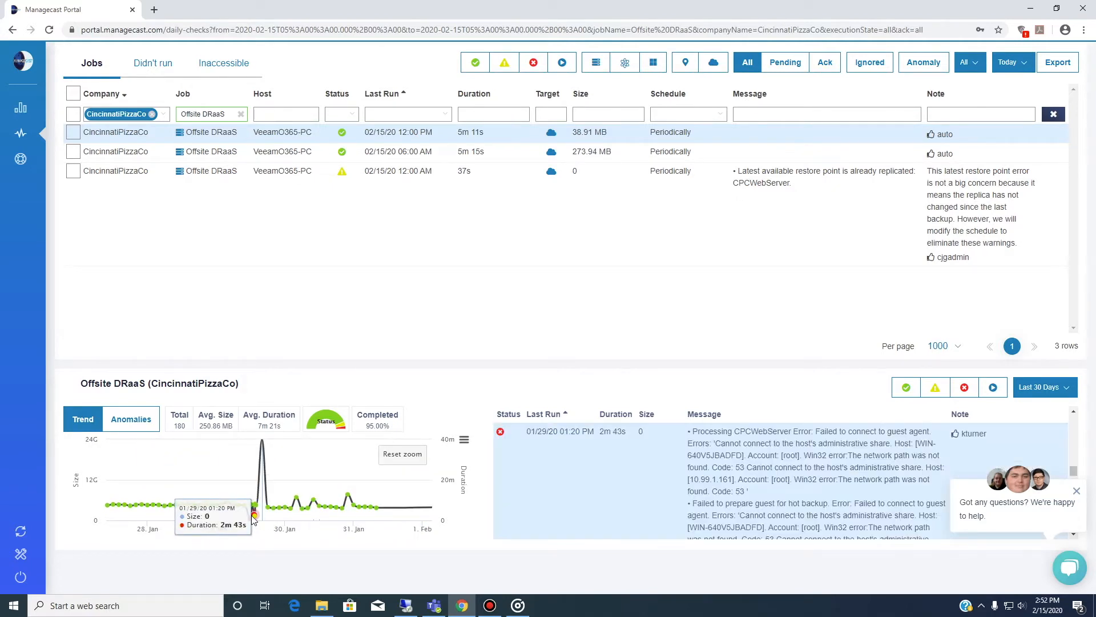
mouse_move(955, 435)
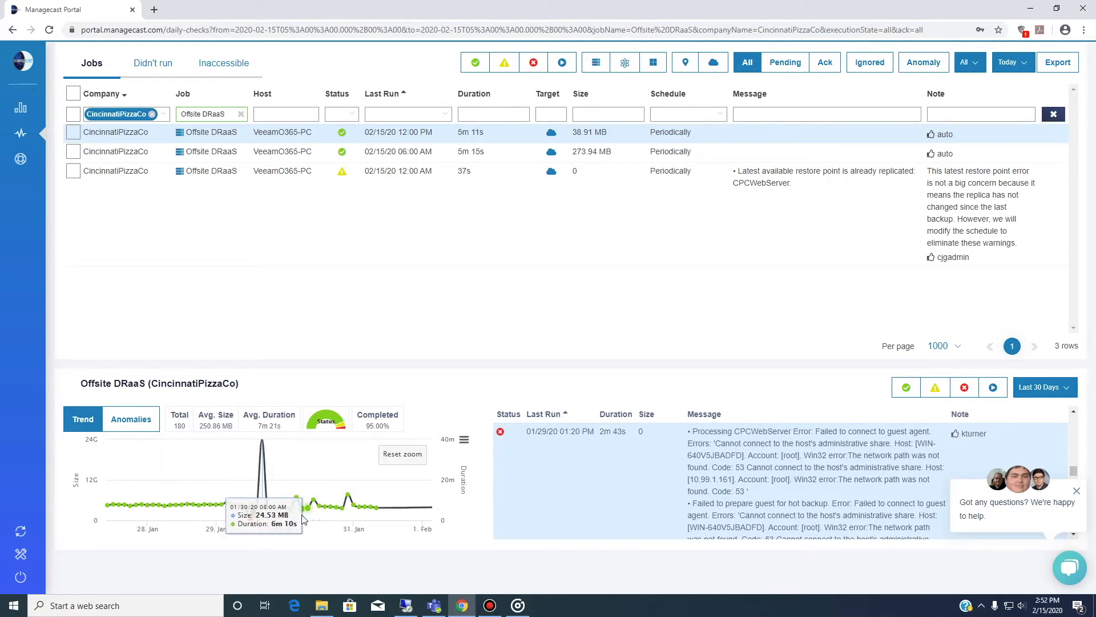
Zoom in closer on the January 29 spike in the trend chart and reset the chart zoom
left_click_drag(306, 505, 227, 430)
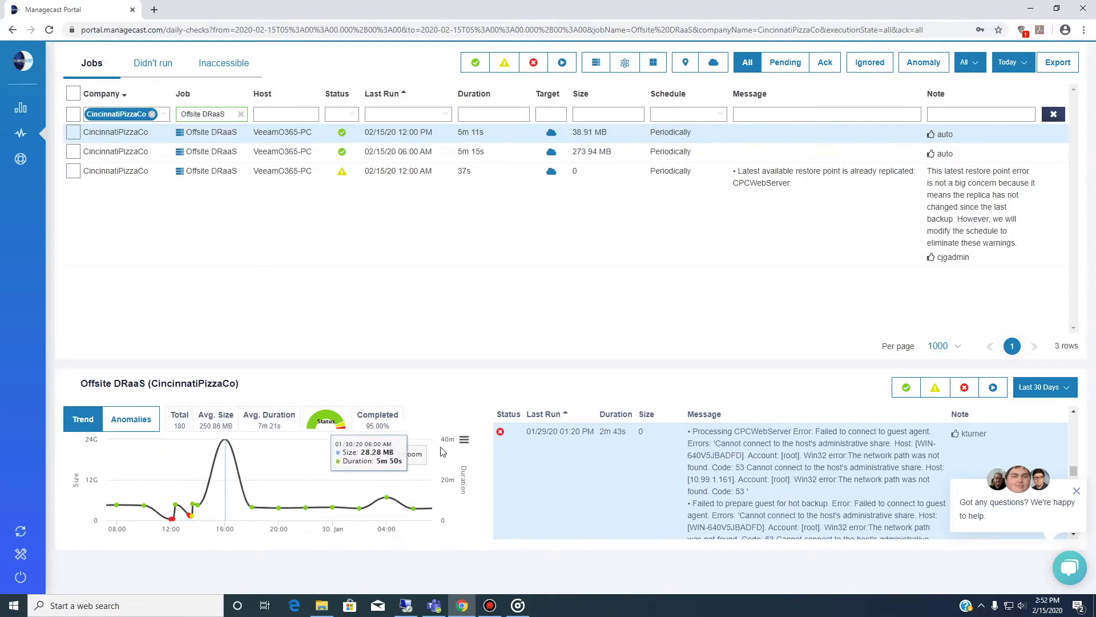
left_click(416, 454)
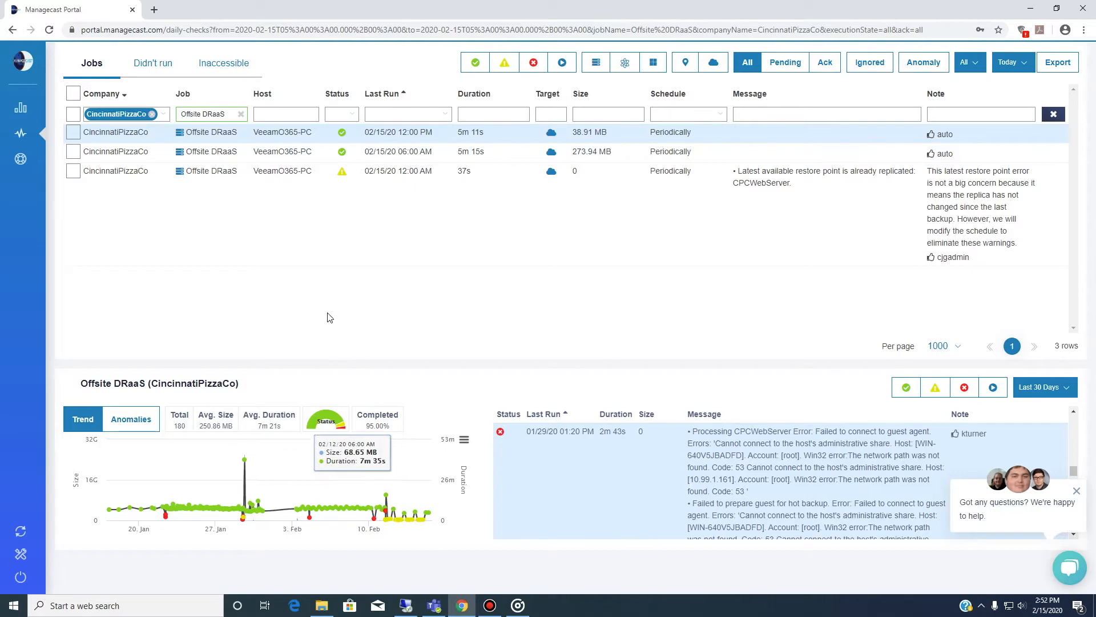
Return to the portal dashboard and open the failover plans in the Veeam Availability Console
left_click(35, 111)
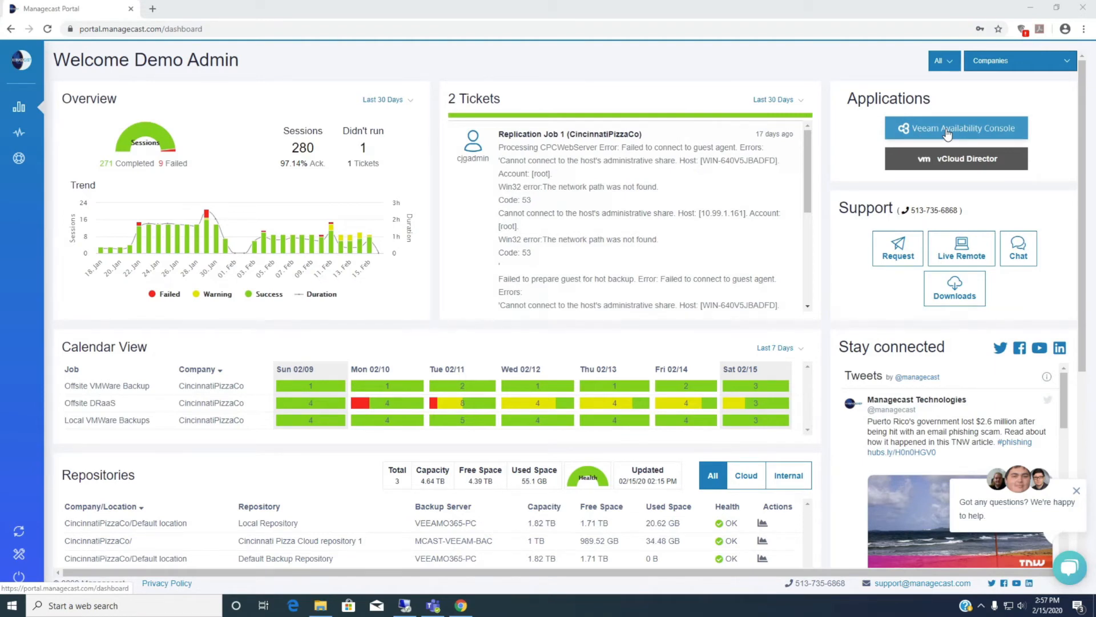
left_click(948, 131)
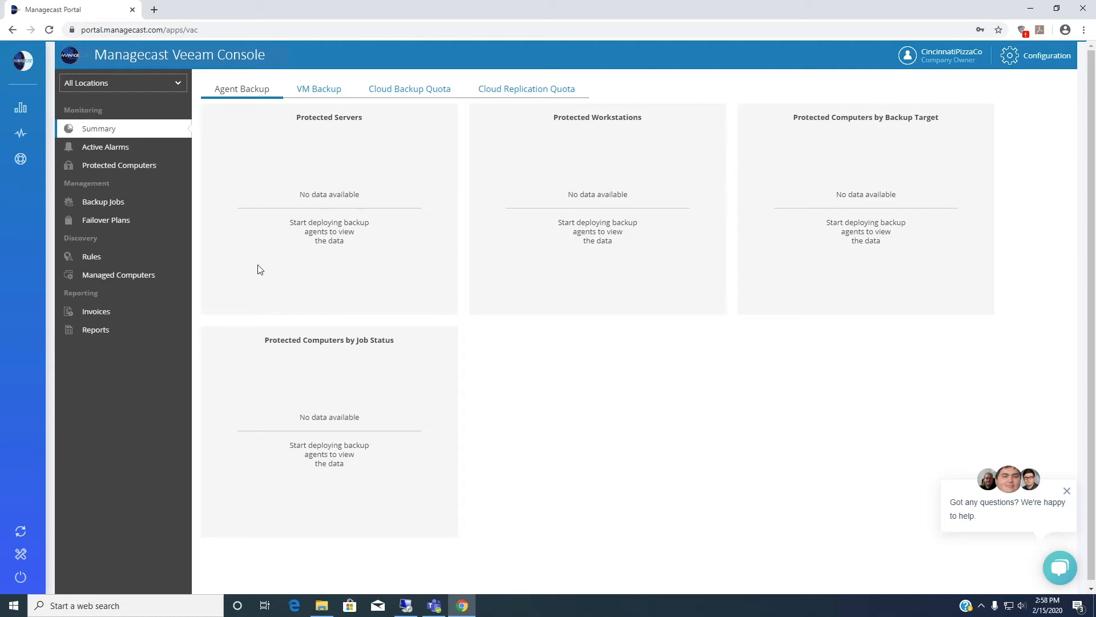
left_click(99, 223)
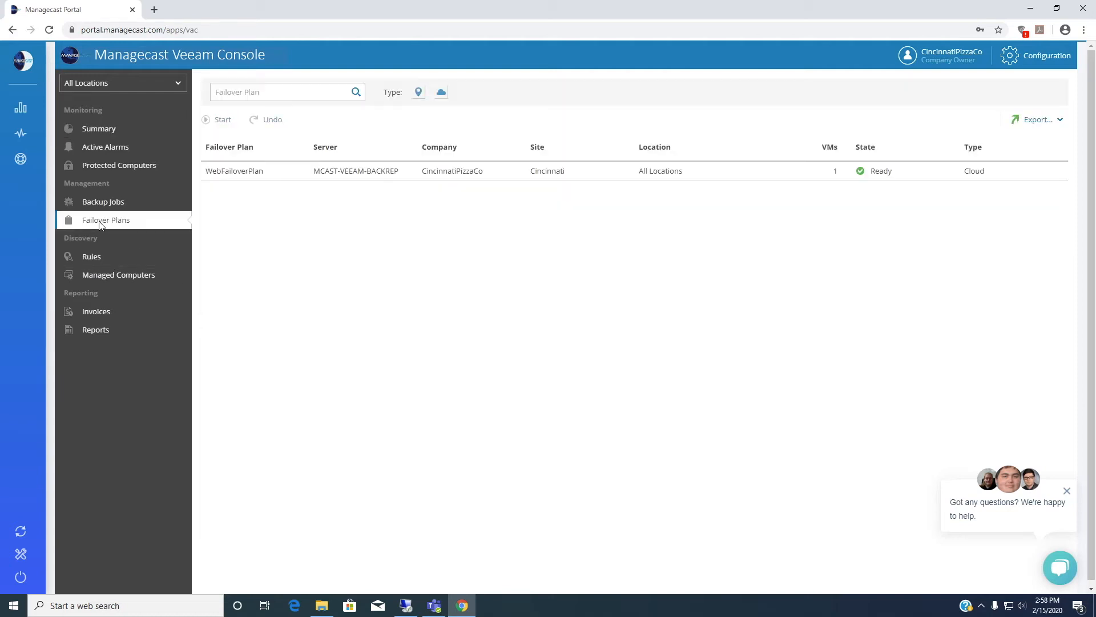
Start the WebFailoverPlan cloud failover plan, keeping the default start options
left_click(289, 173)
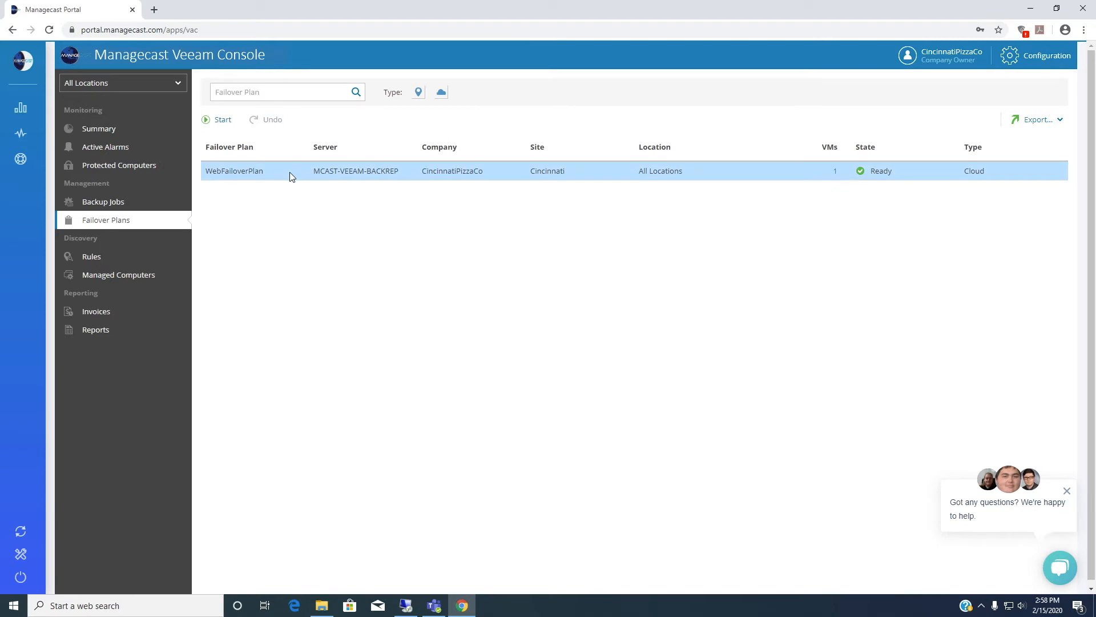
left_click(220, 120)
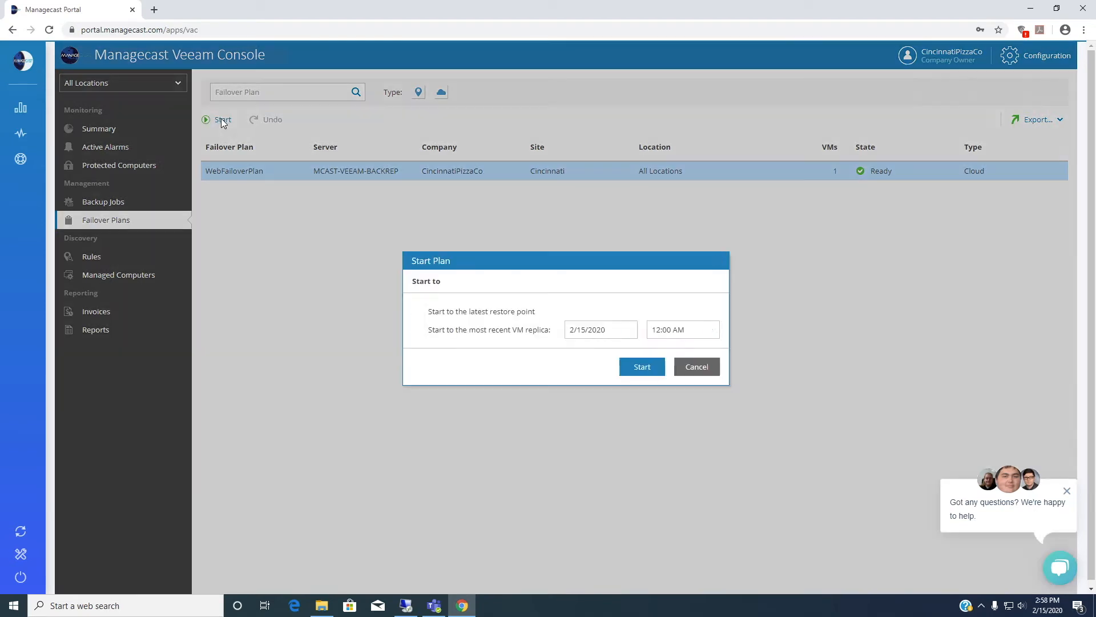
left_click(645, 369)
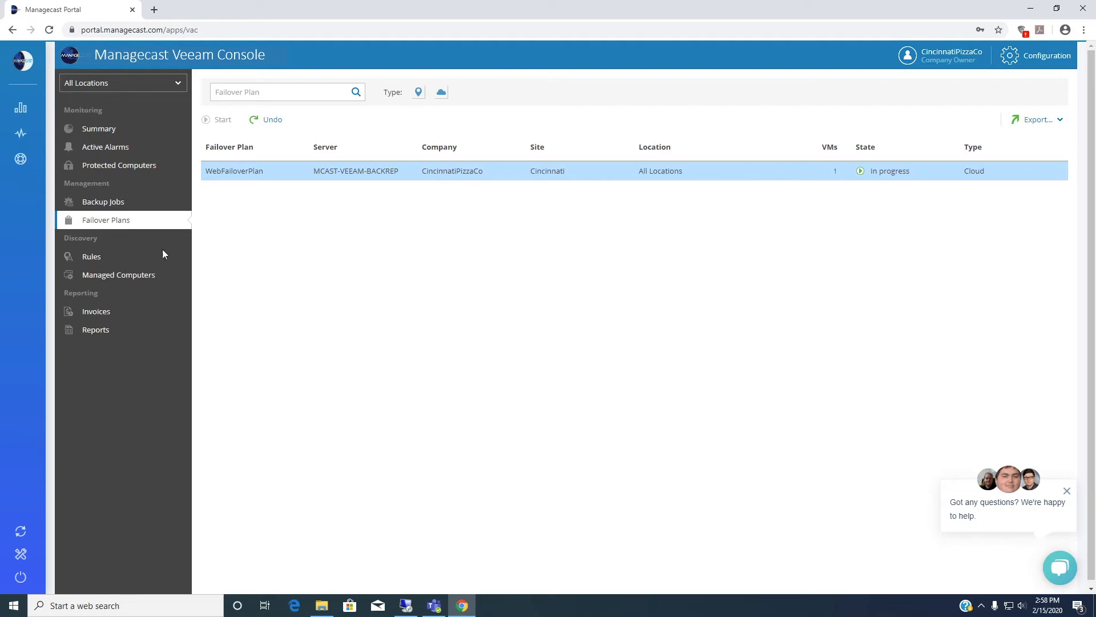
Go back to the portal dashboard and open vCloud Director
left_click(38, 108)
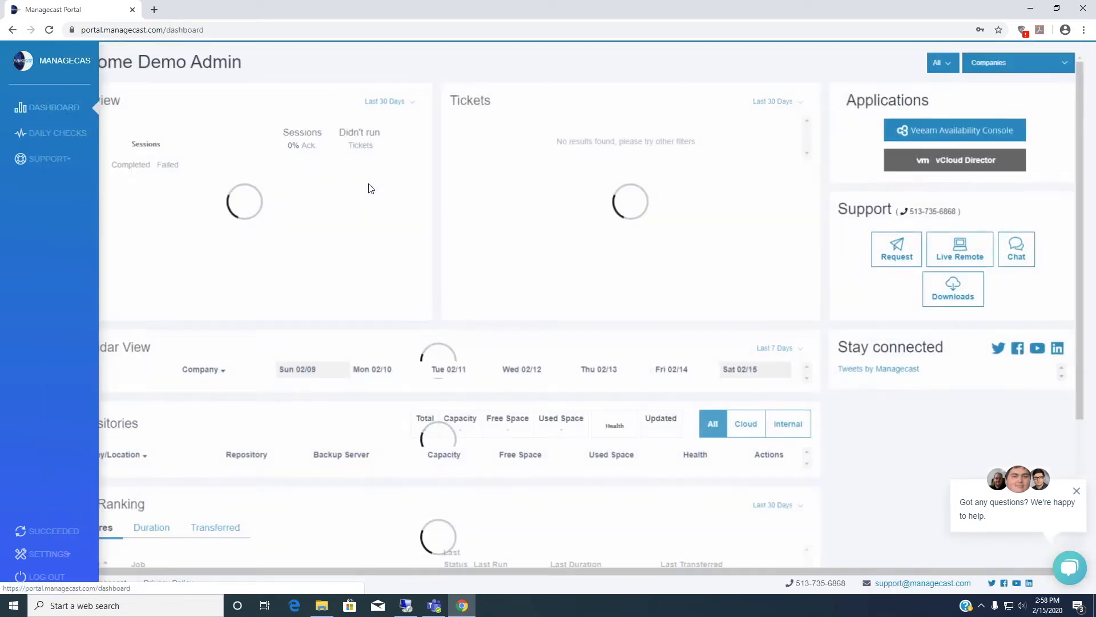
left_click(948, 164)
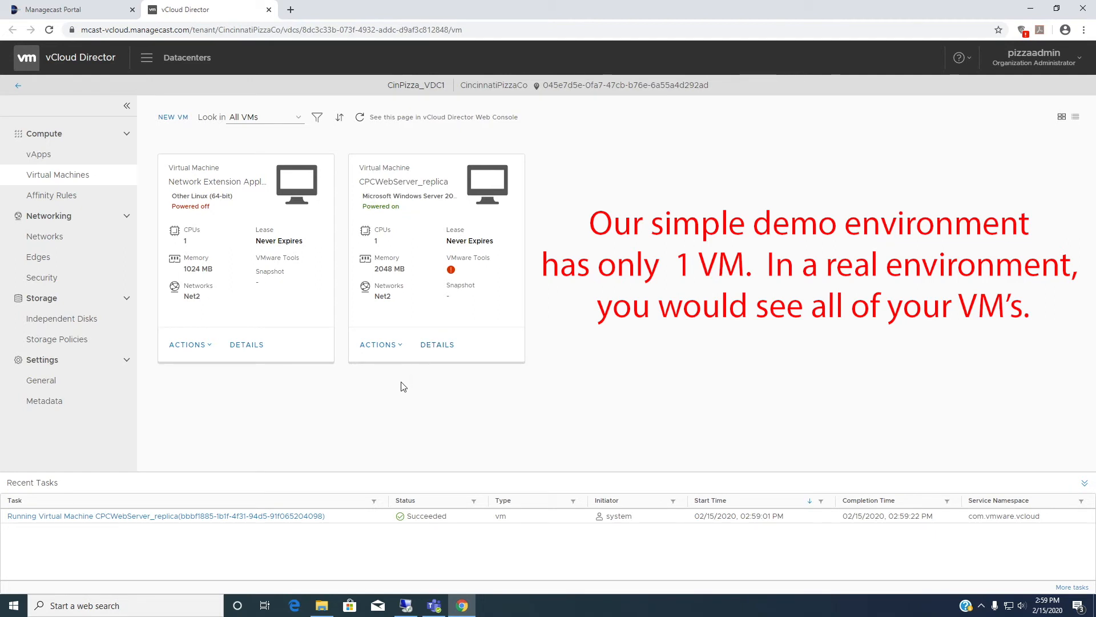
Launch the VM Remote Console for the CPCWebServer_replica virtual machine and allow VMware Remote Console to open
left_click(399, 347)
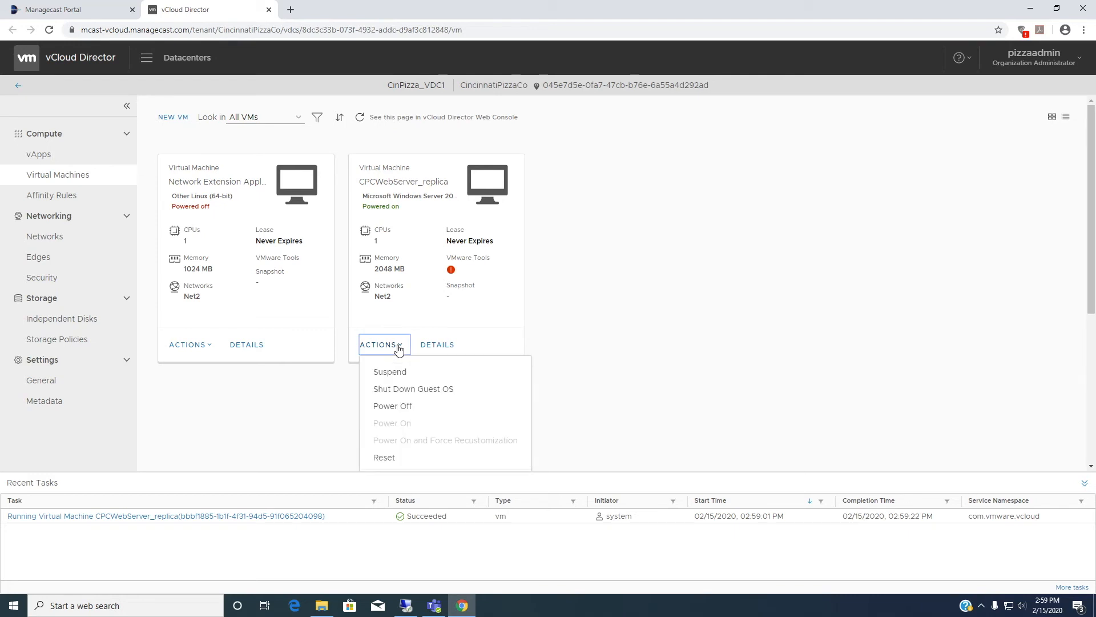
scroll(421, 385, "down", 3)
scroll(420, 384, "down", 2)
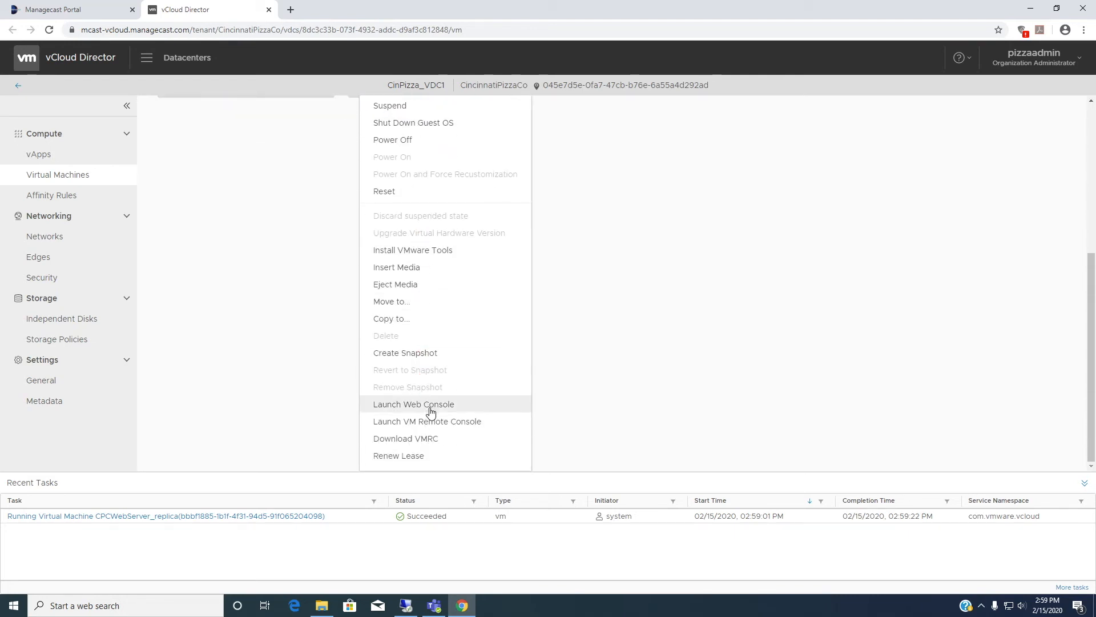
left_click(428, 423)
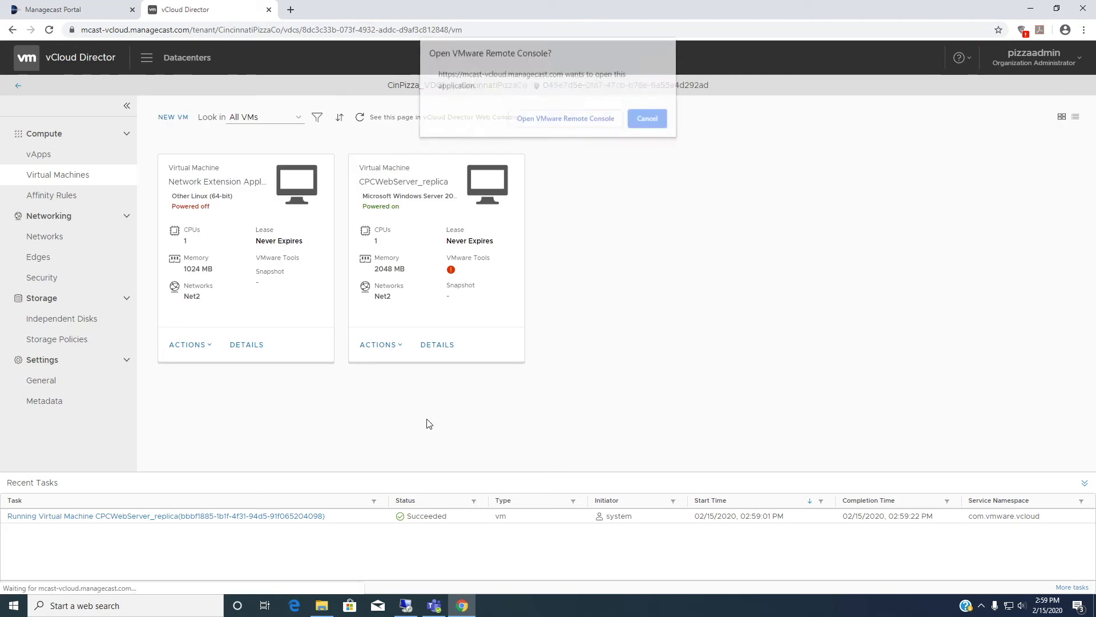
left_click(570, 119)
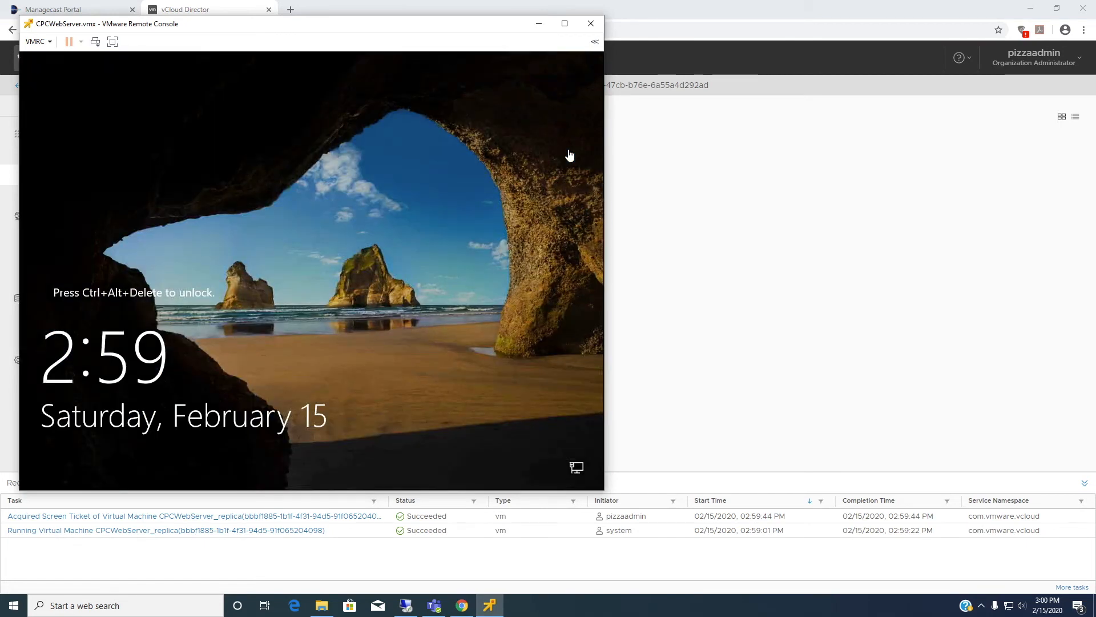
Unlock the replica server in the remote console and sign in as Administrator with the account password
left_click(215, 115)
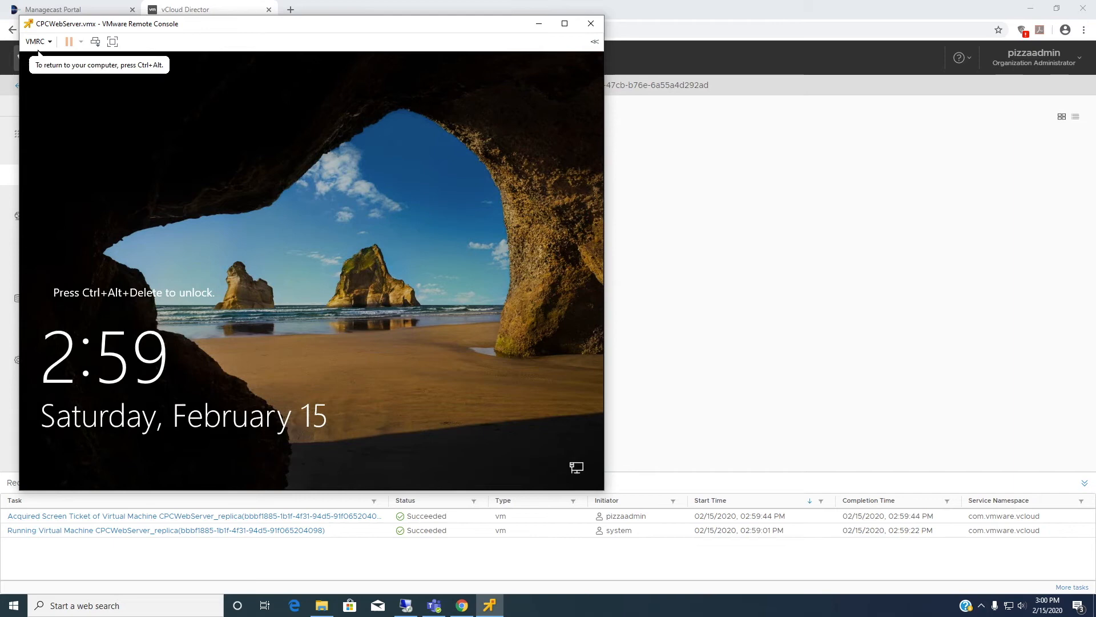
left_click(95, 42)
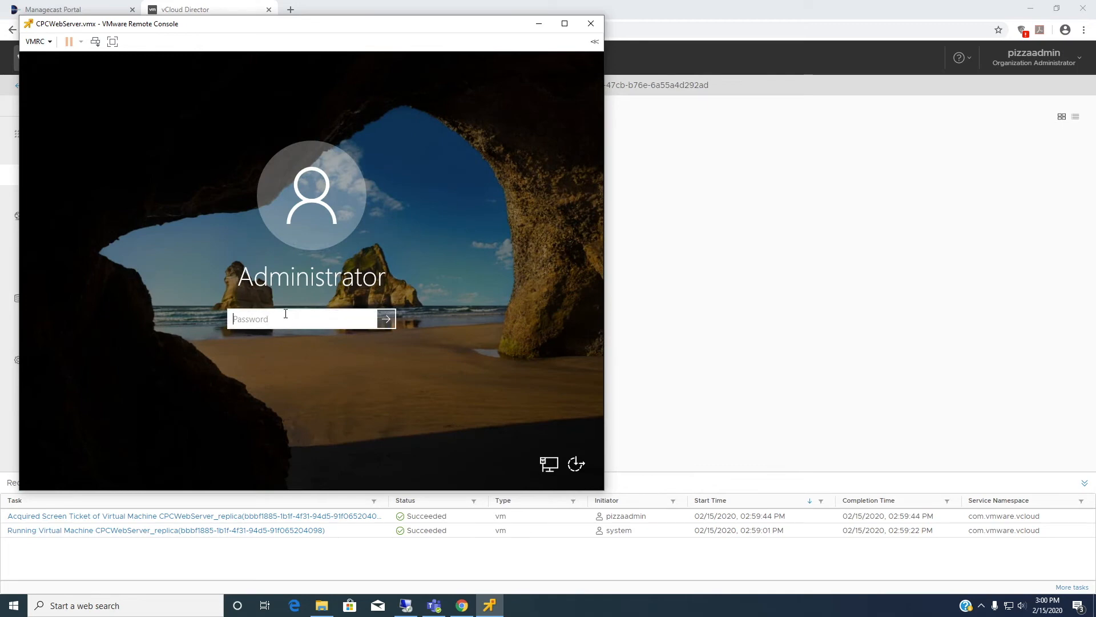
type("•••••••••")
key("Return")
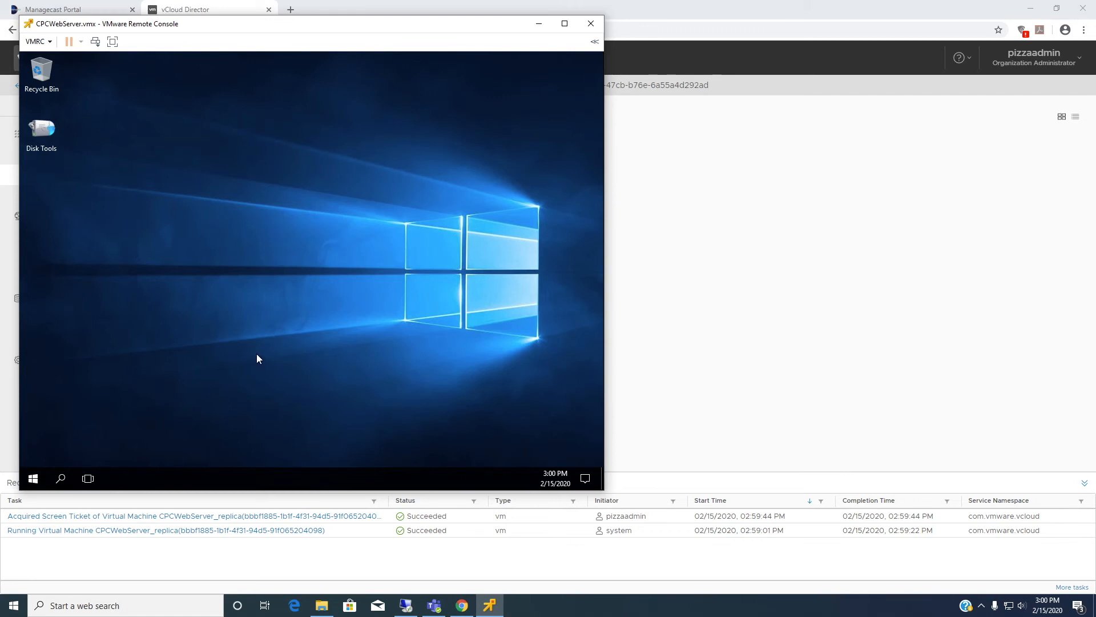
Close the replica server's remote console and switch back to the Managecast Portal dashboard
key("super")
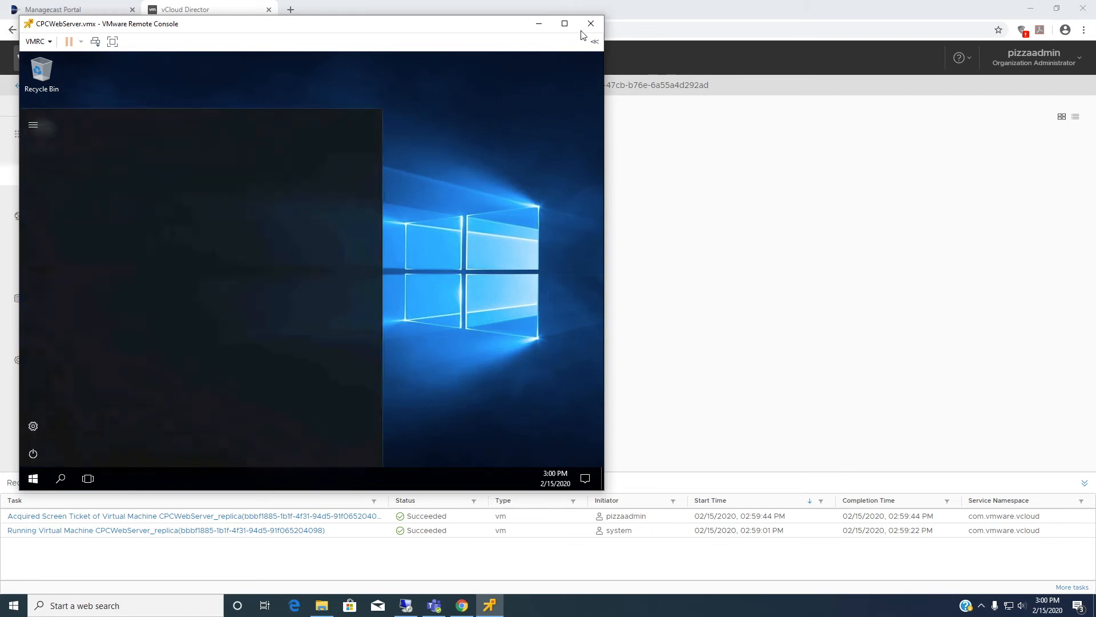
left_click(591, 24)
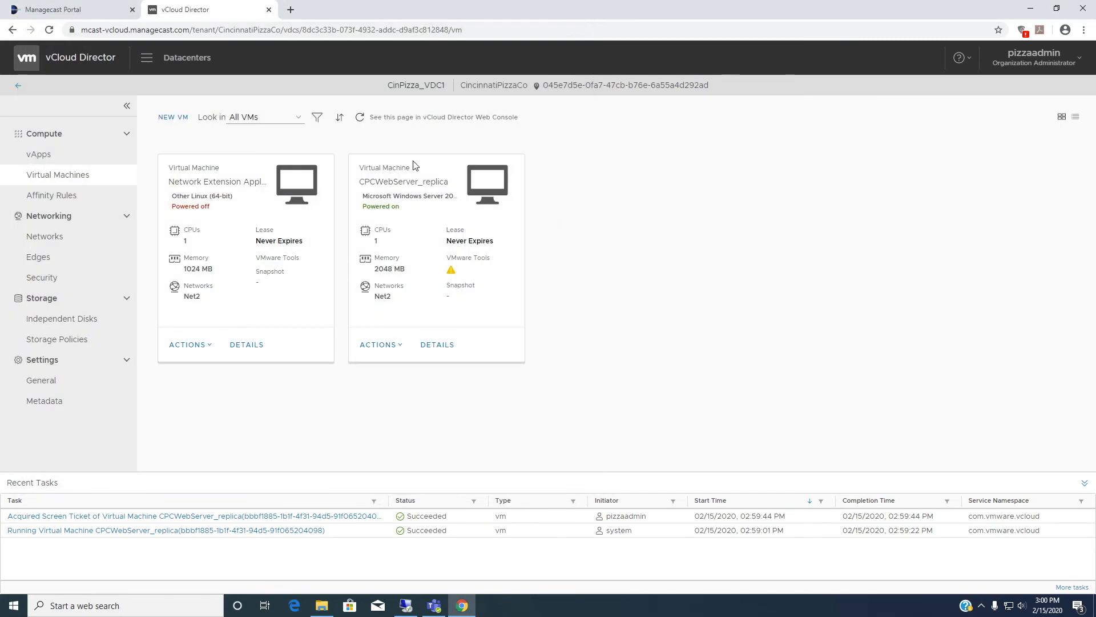
left_click(55, 9)
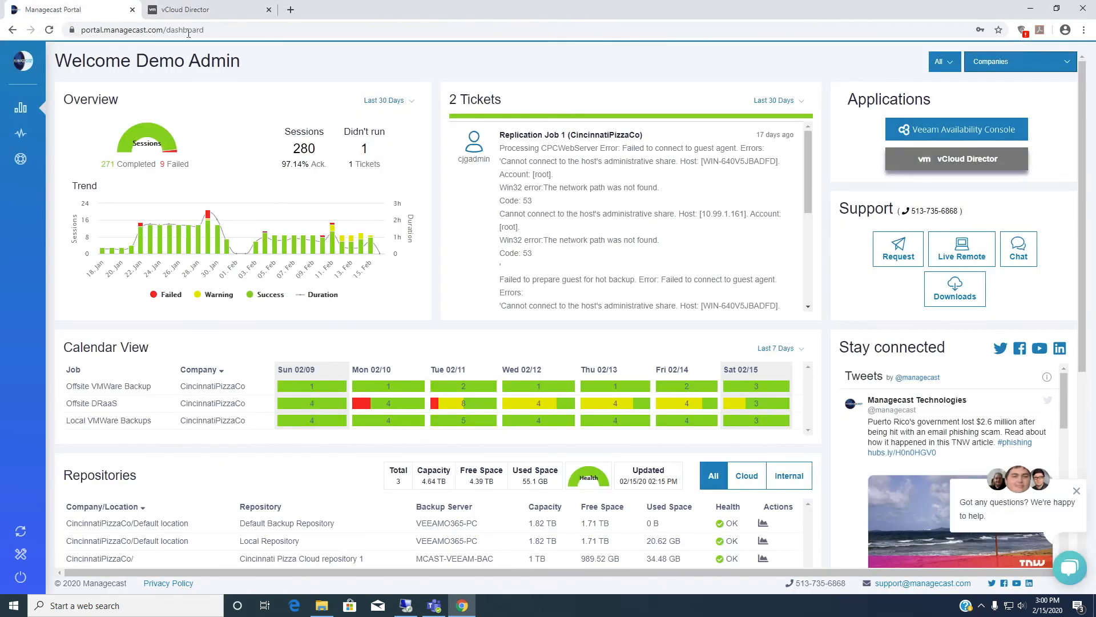
Open the failover plans in the Veeam Availability Console and undo the failover of WebFailoverPlan
left_click(937, 127)
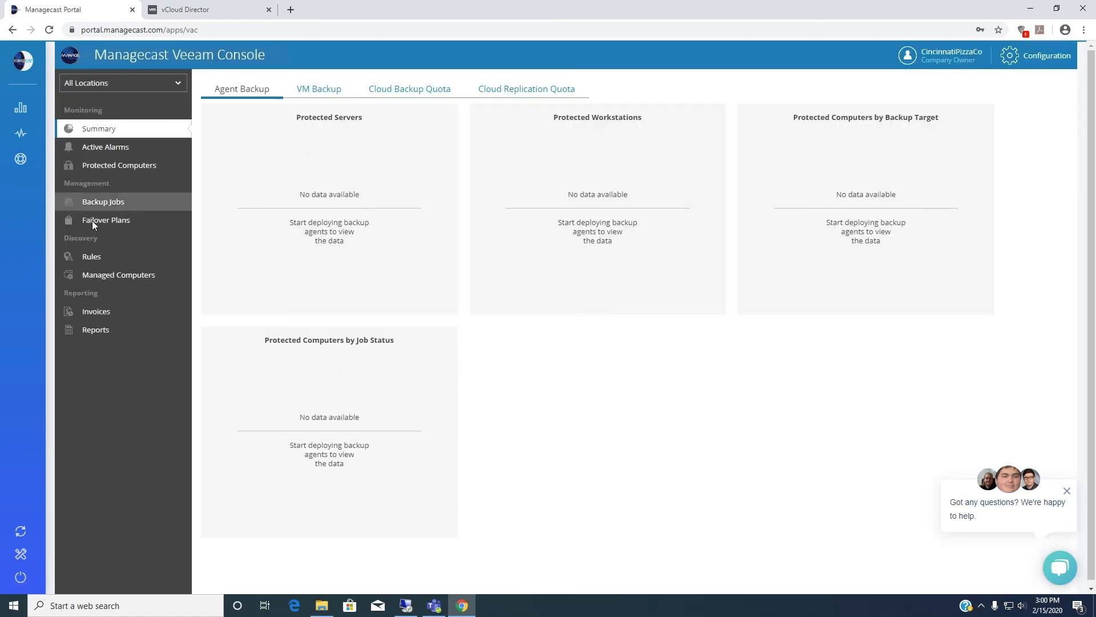
left_click(91, 221)
left_click(271, 169)
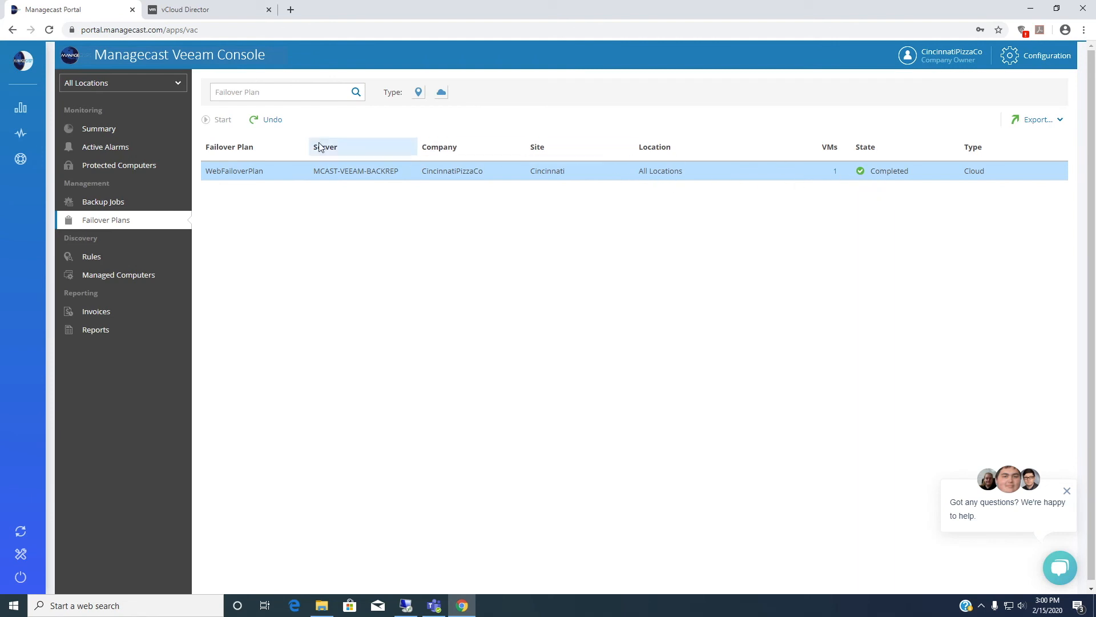
left_click(268, 123)
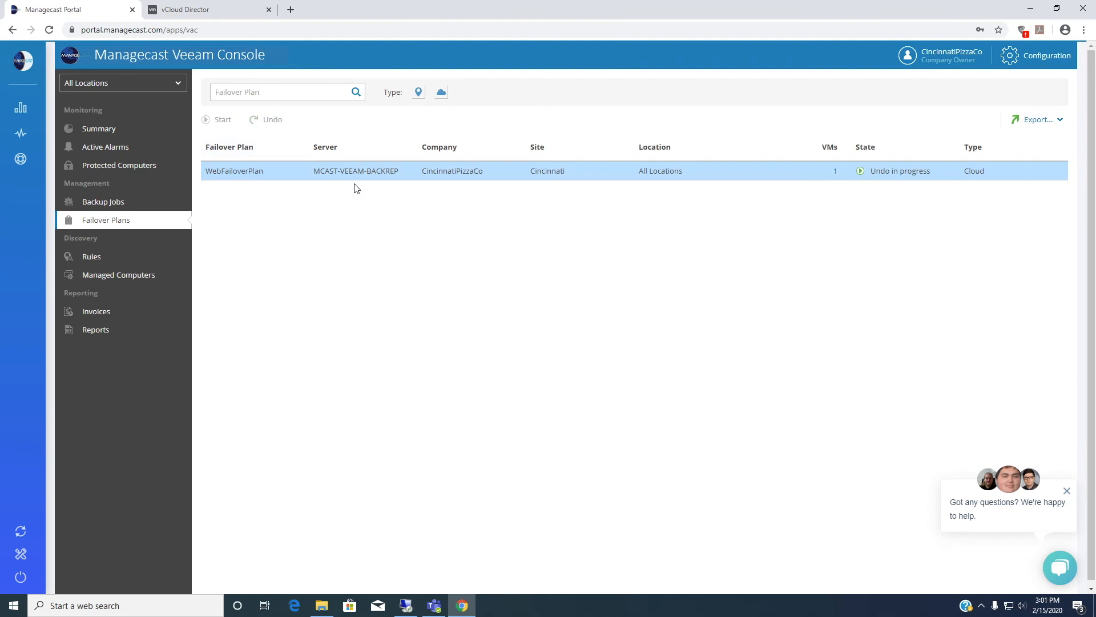
Check the CPCWebServer_replica virtual machine's status in vCloud Director, and return to the Managecast Portal dashboard
left_click(234, 13)
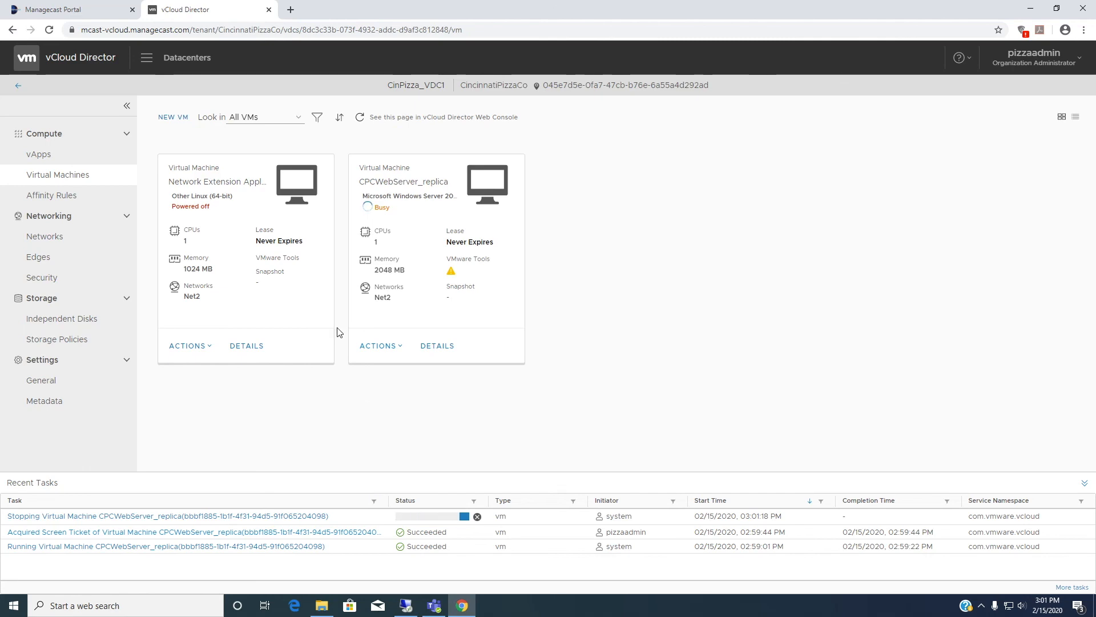
left_click(89, 11)
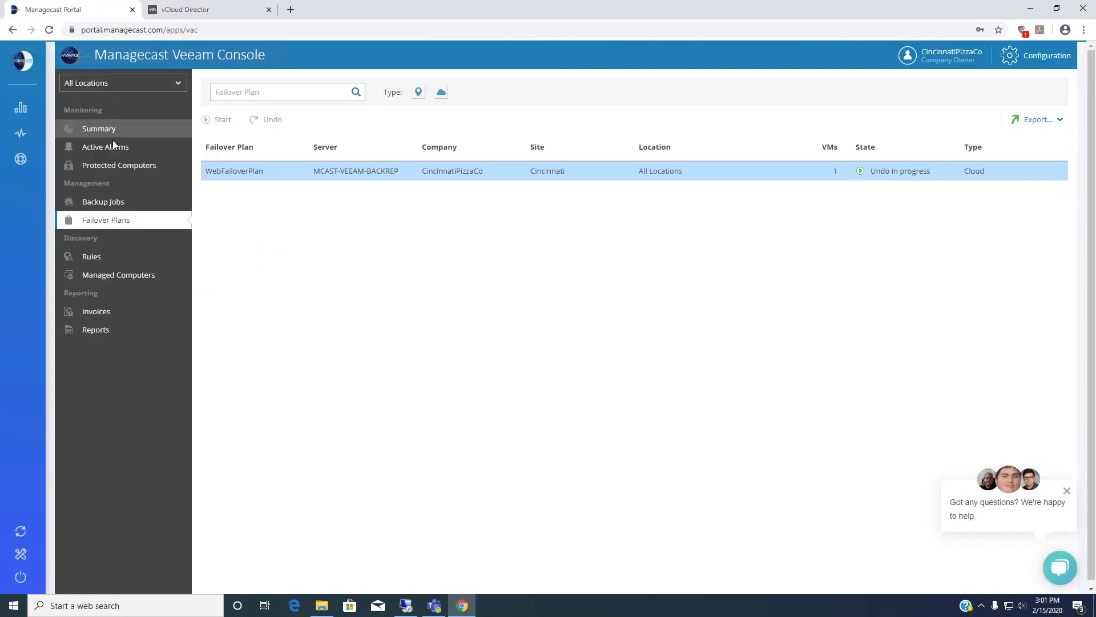
left_click(82, 114)
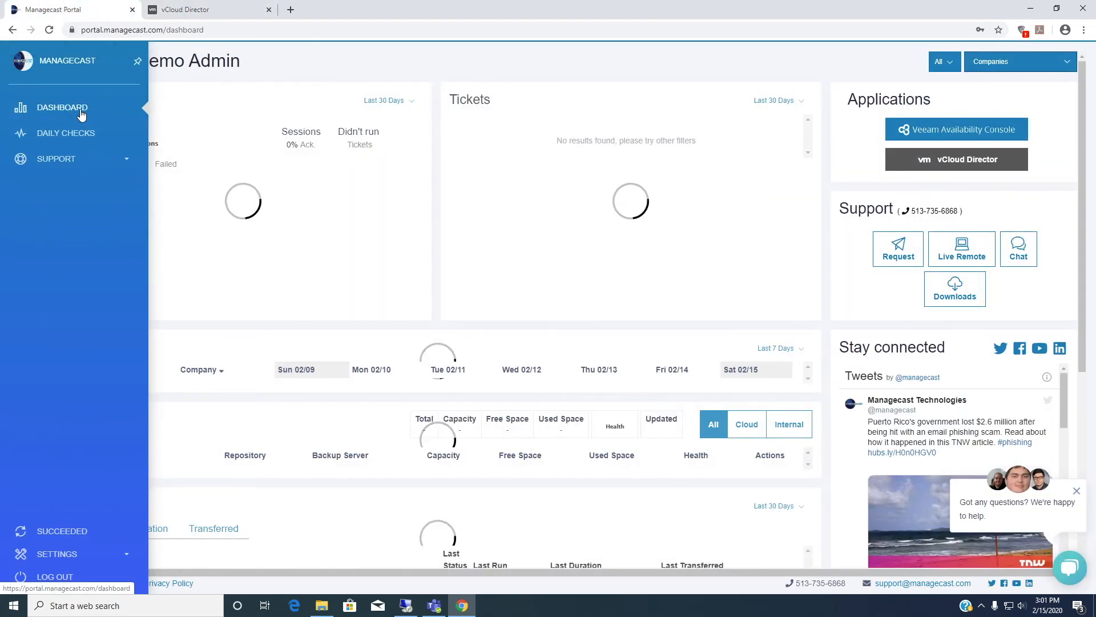